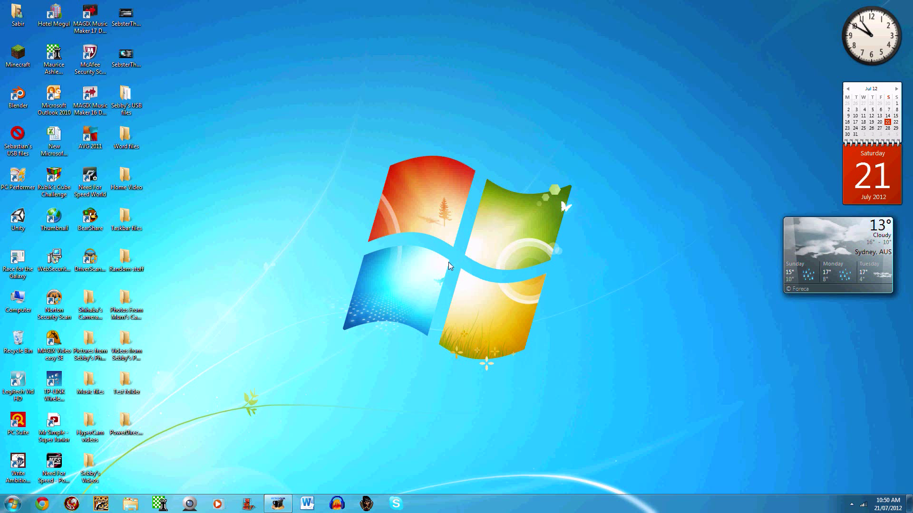
Open the HyperCam window, examine its screen area, hot key and AVI file settings, and minimize it
left_click(278, 504)
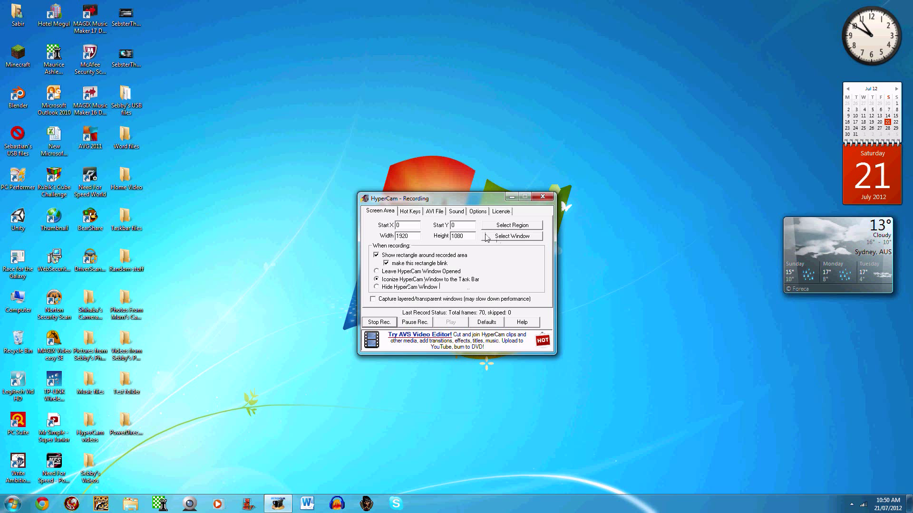
left_click(410, 211)
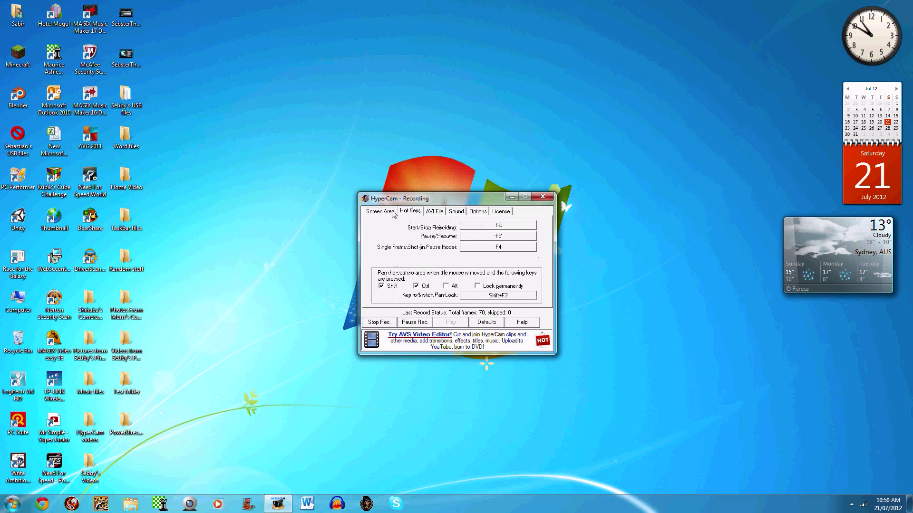
left_click(372, 212)
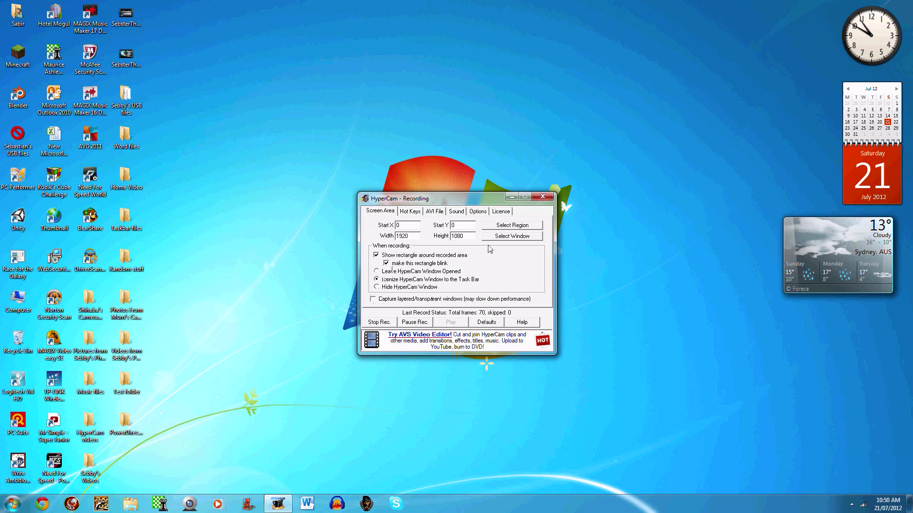
left_click(422, 212)
left_click(430, 212)
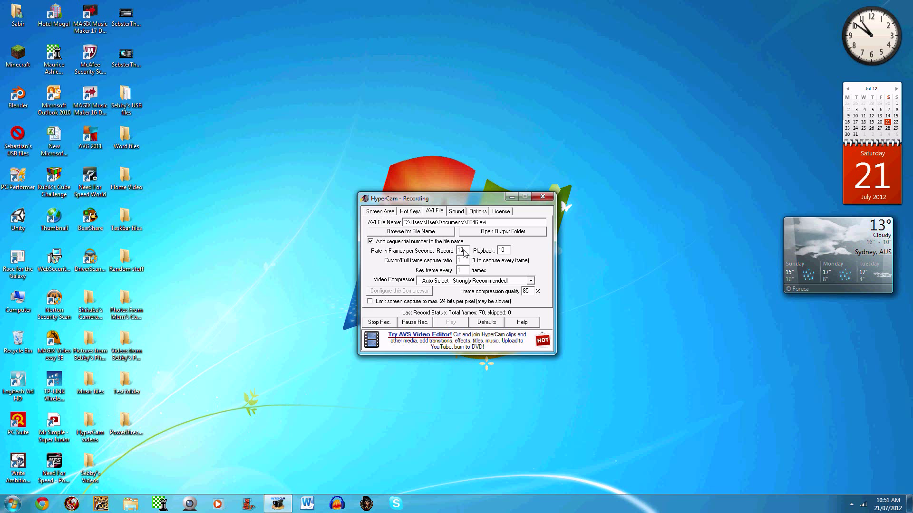
left_click(391, 211)
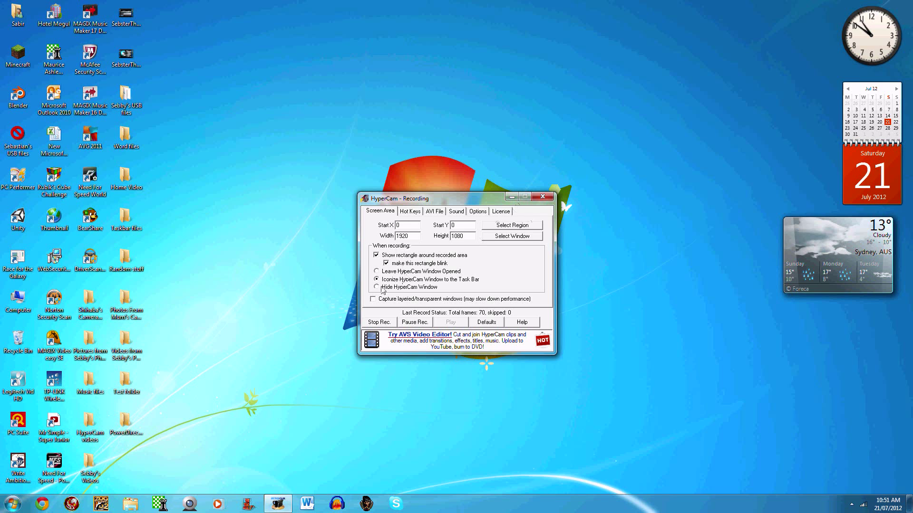
left_click(513, 198)
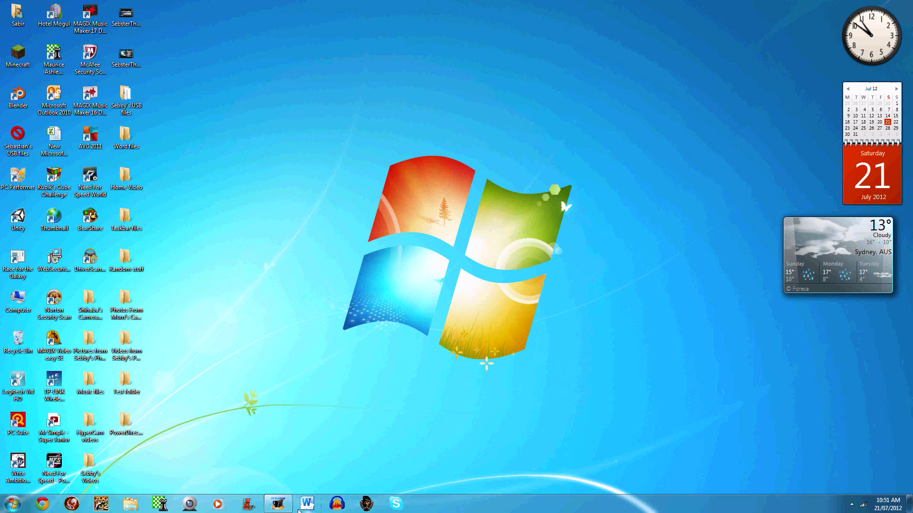
left_click(278, 504)
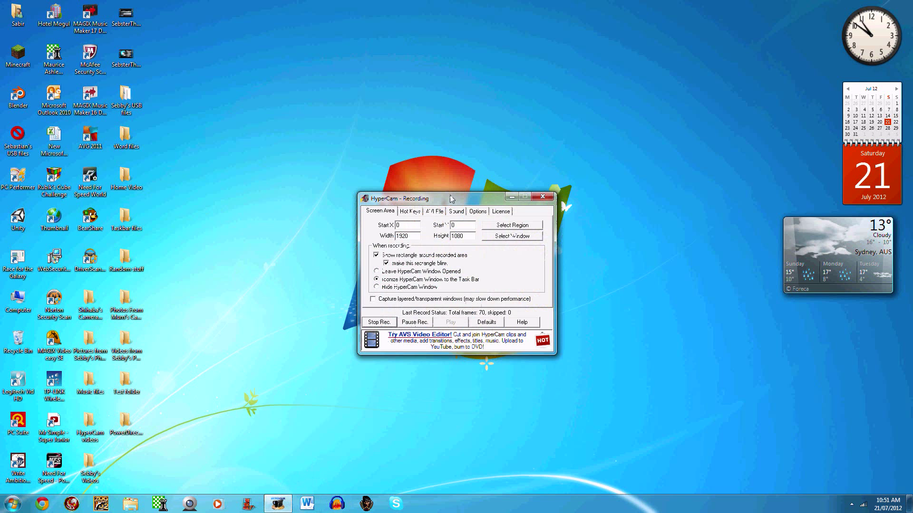
left_click(511, 197)
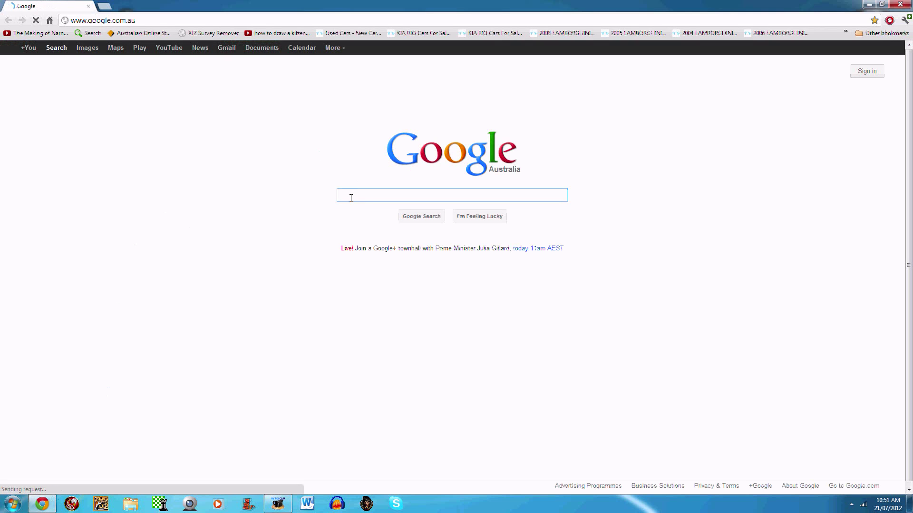
Switch to Chrome, search Google for "hypercam 2 download" and open the HyperCam Download result from shareup.com
type("hyper")
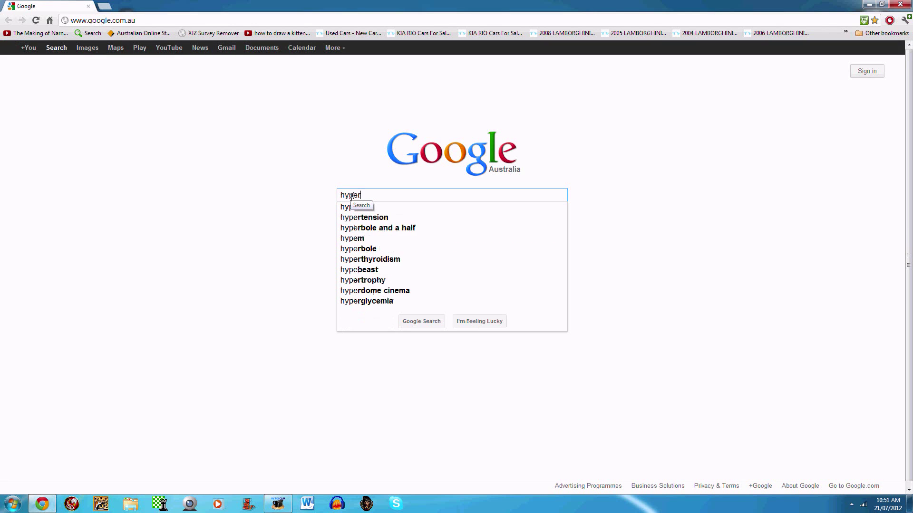
type("cam 2 ")
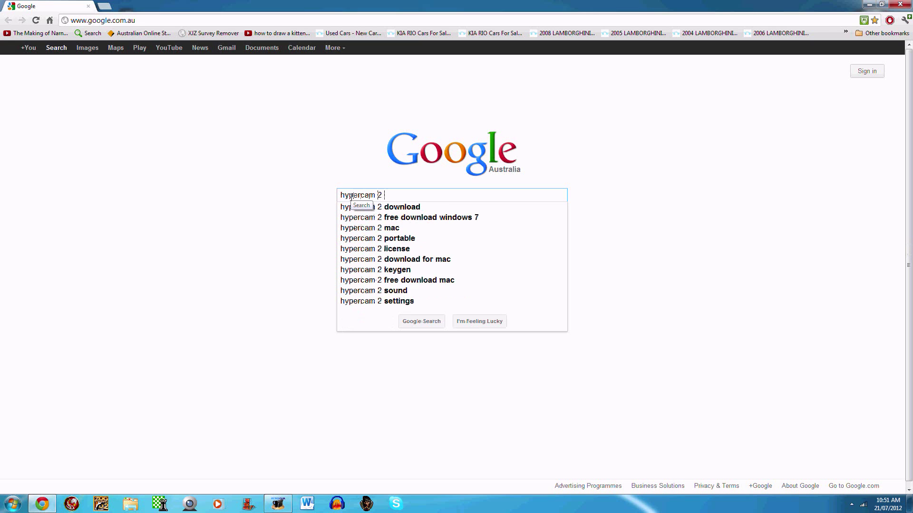
type("download")
key("Return")
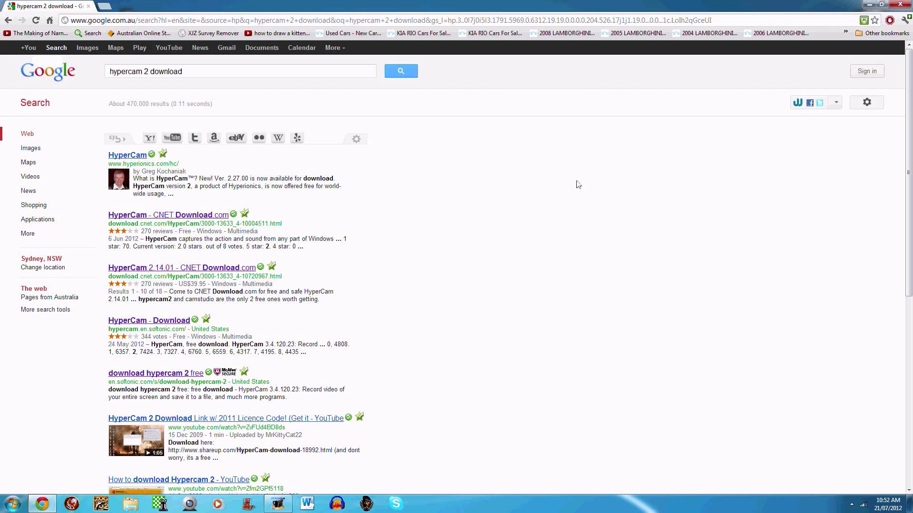
scroll(579, 186, "down", 8)
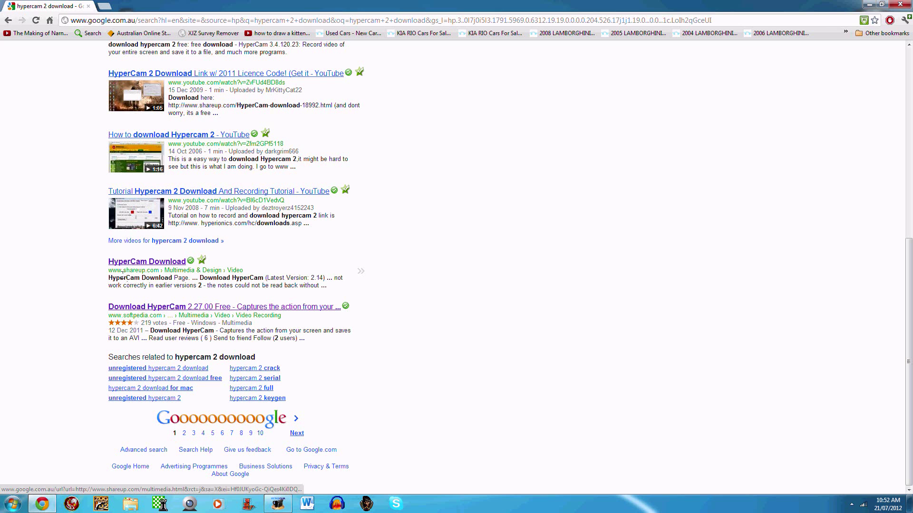
left_click(156, 263)
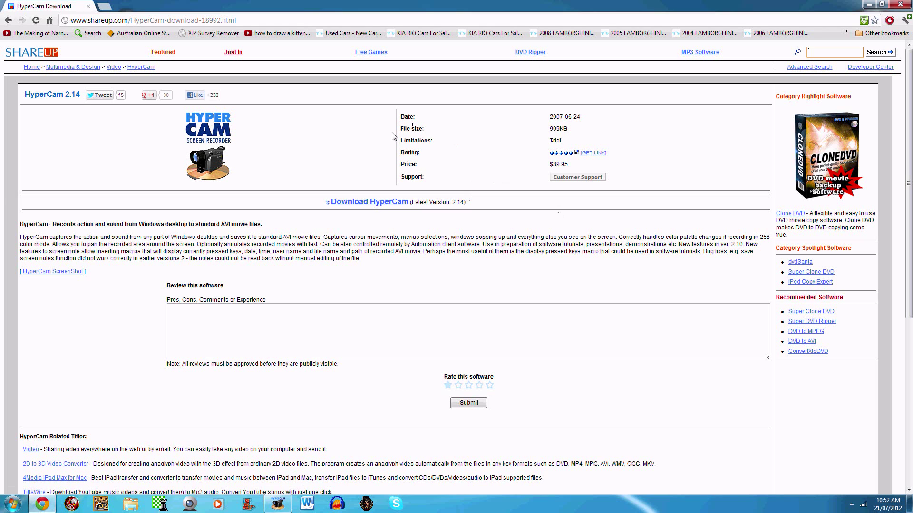
Check the version and license information in the running HyperCam window, and minimize it
left_click(278, 503)
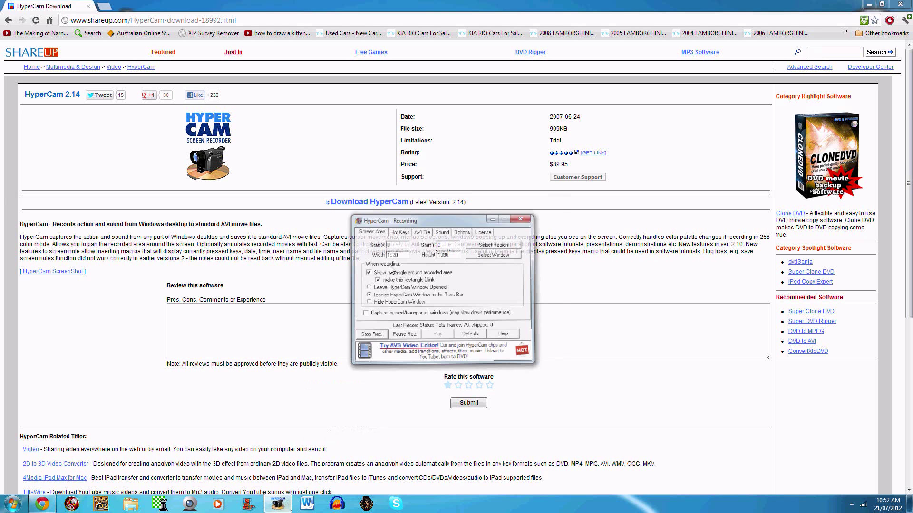
left_click(507, 211)
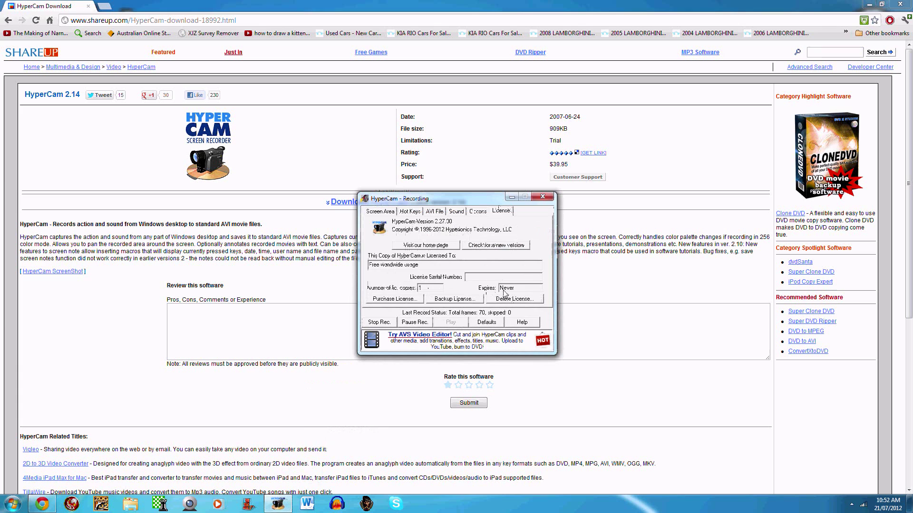
left_click(514, 197)
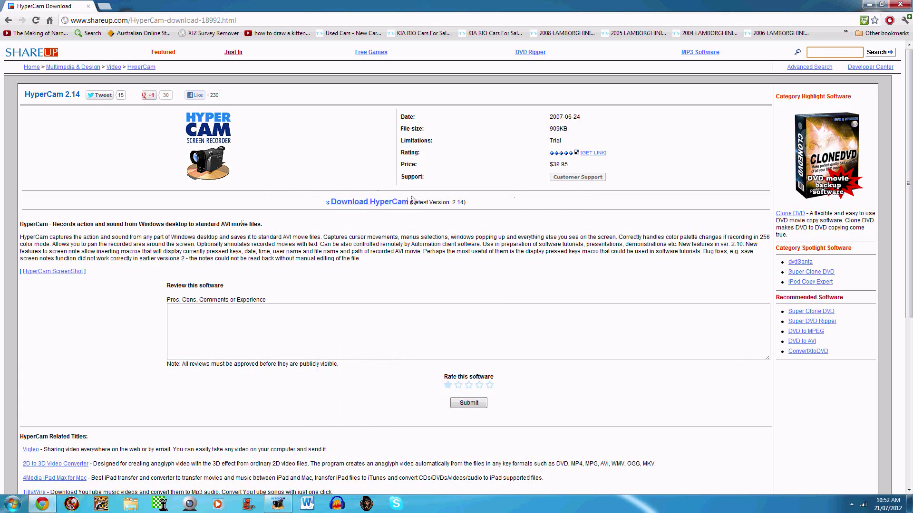
Download HyperCam from the Shareup page and run HC2Setup (2).exe, proceeding without the FilesFrog update checker
left_click(370, 204)
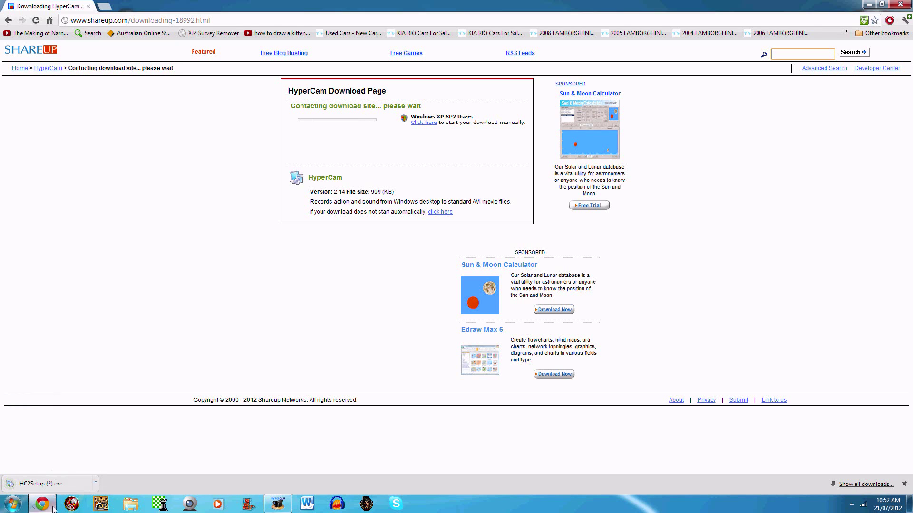
left_click(54, 487)
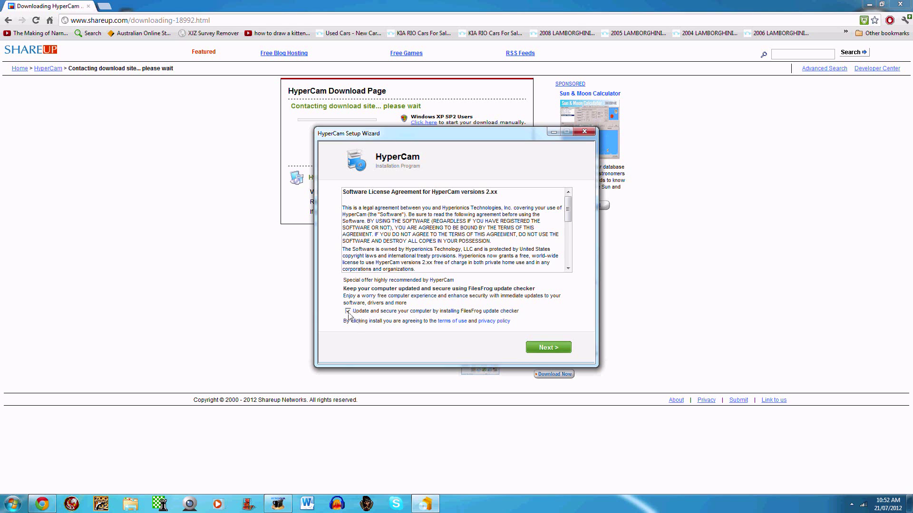
left_click(348, 311)
left_click(557, 353)
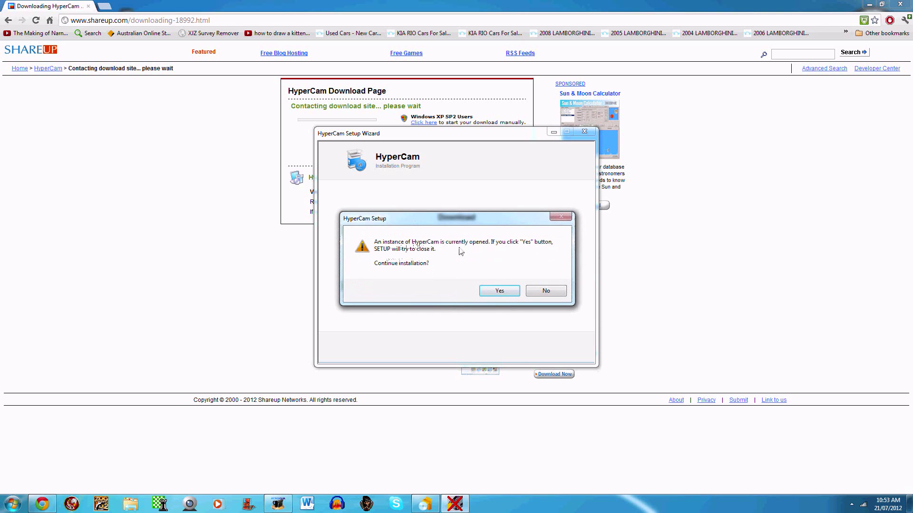
Decline closing the running HyperCam instance, dismiss the setup notice and finish the setup wizard
left_click(536, 293)
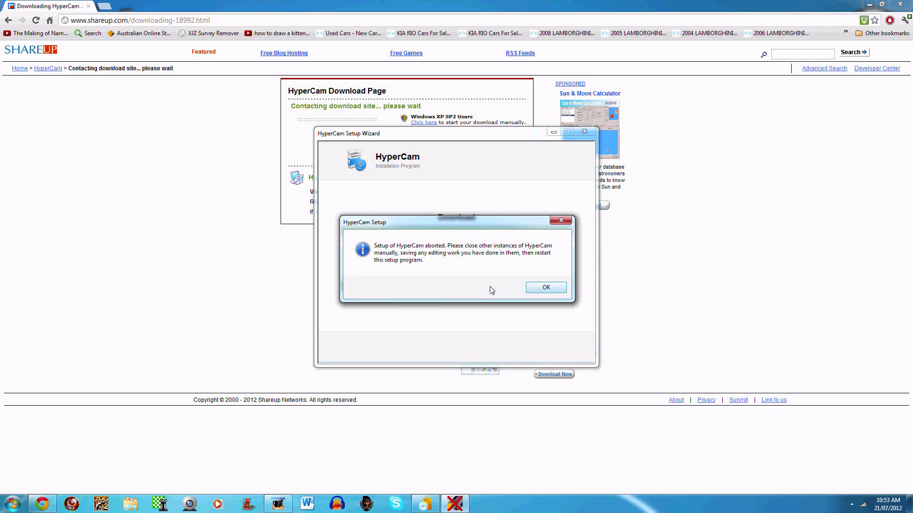
left_click(542, 290)
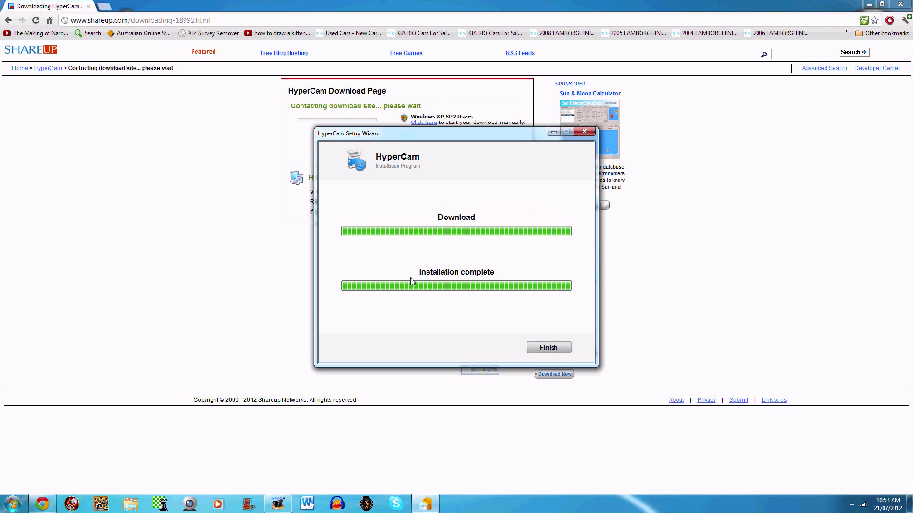
left_click(555, 350)
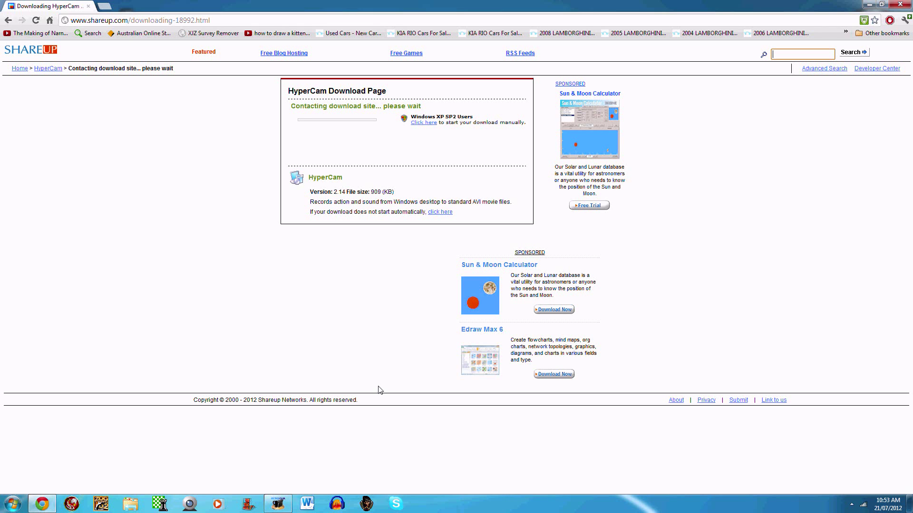
Show the desktop, bring HyperCam back up, reposition its window and examine the recording hot keys
key("super+d")
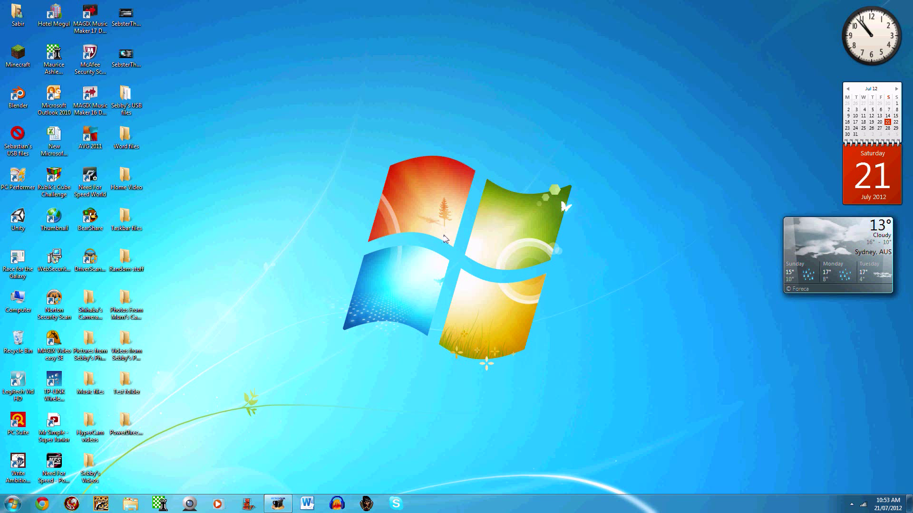
left_click(284, 503)
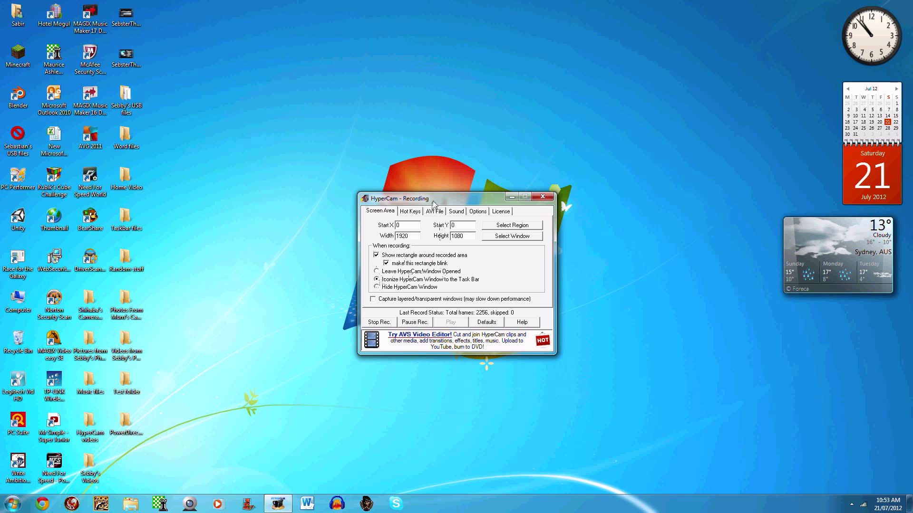
mouse_move(480, 201)
left_mouse_down()
mouse_move(465, 223)
mouse_move(470, 215)
left_mouse_up()
left_click(280, 496)
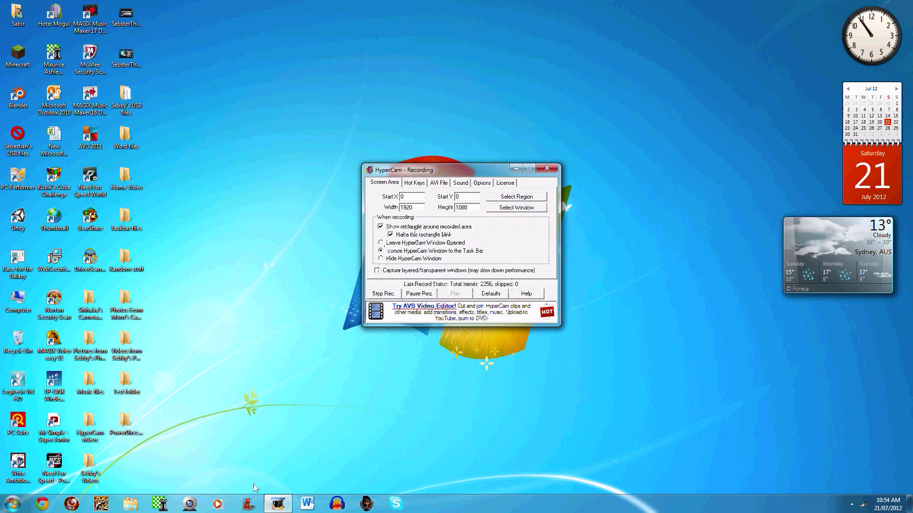
left_click(415, 183)
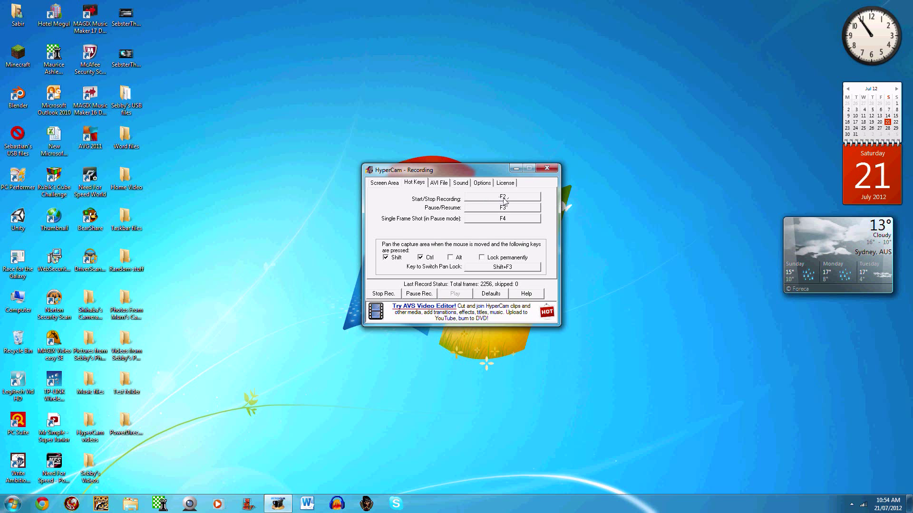
left_click(516, 169)
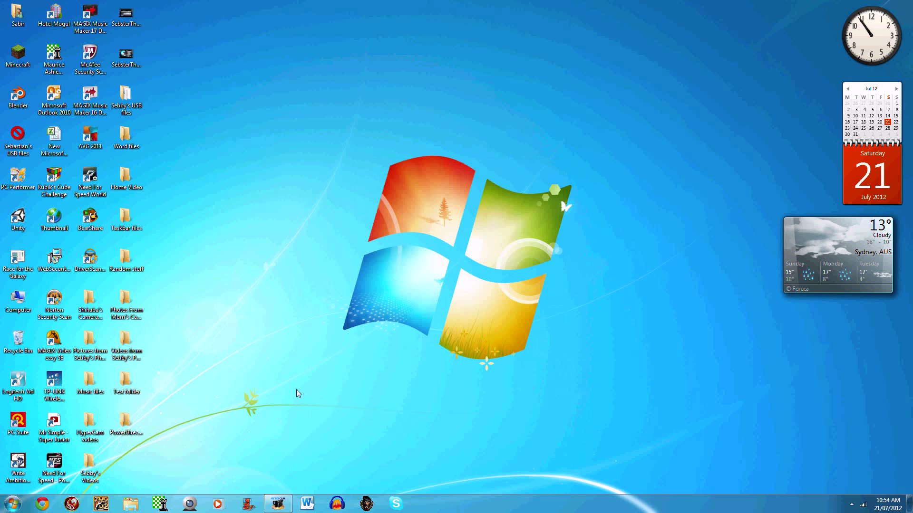
Restore HyperCam and examine its AVI file, sound, cursor and hot key settings for recording
left_click(278, 503)
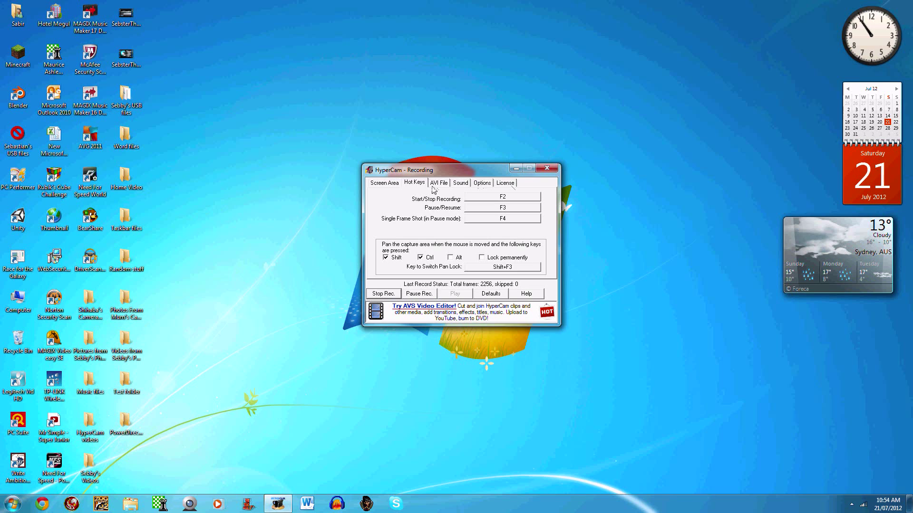
left_click(439, 184)
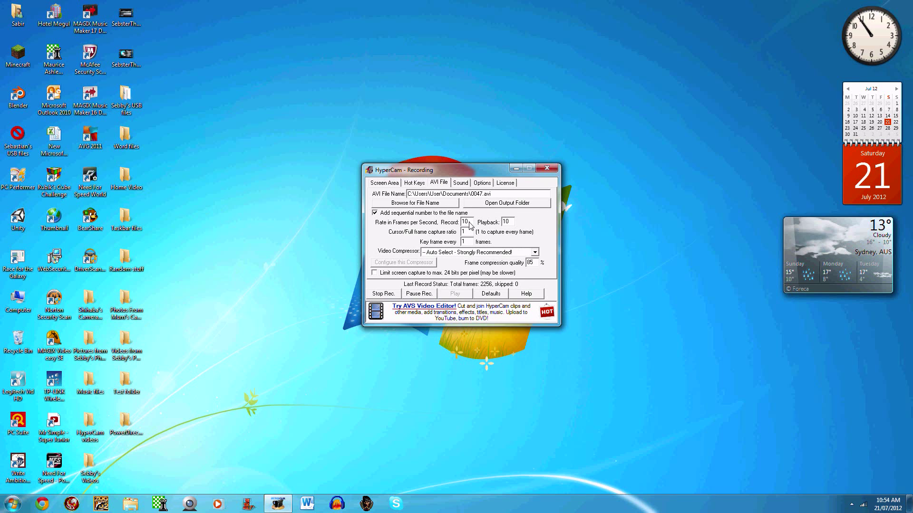
left_click(462, 183)
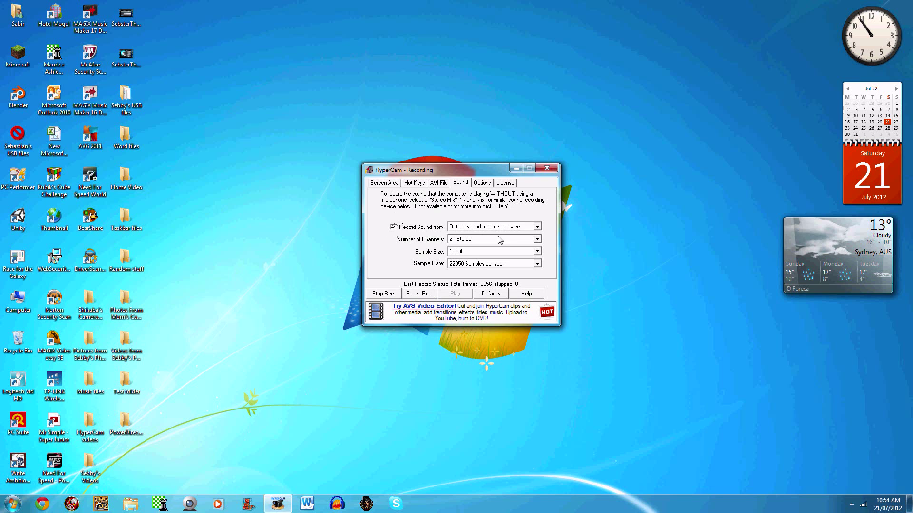
left_click(536, 227)
left_click(484, 184)
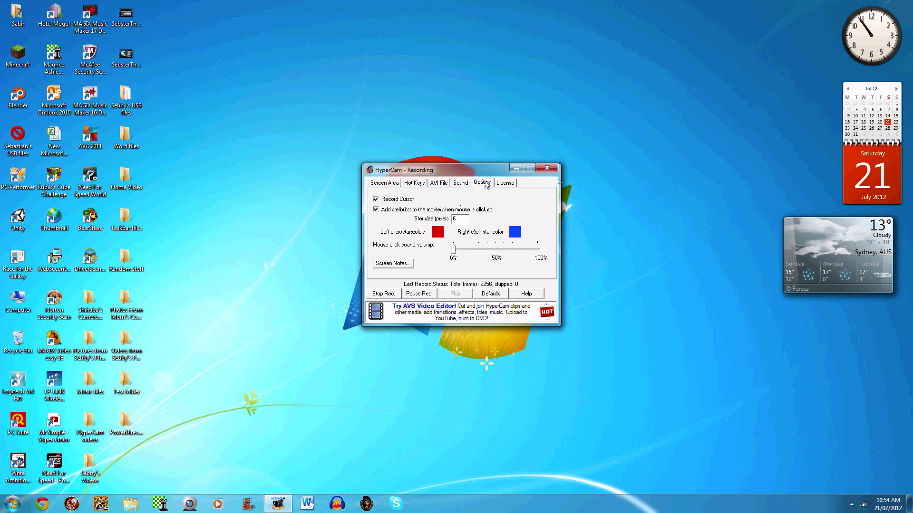
left_click(396, 222)
left_click(459, 185)
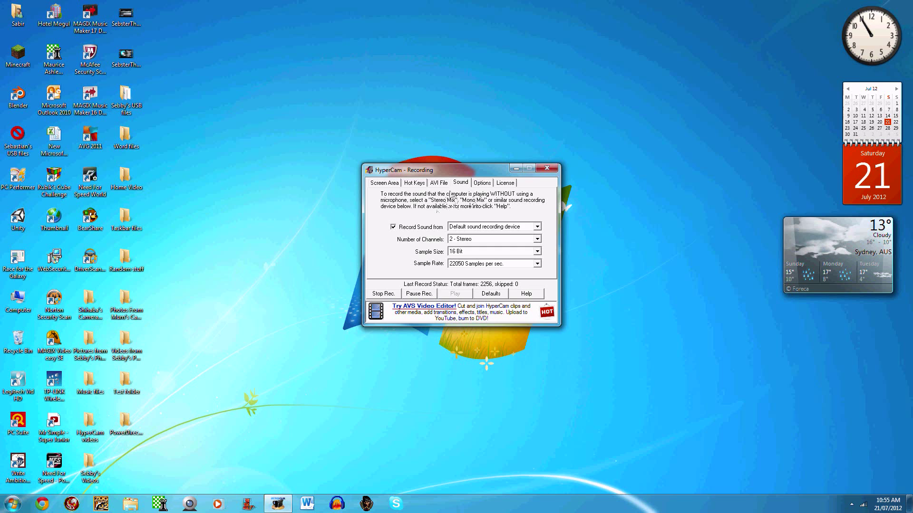
left_click(414, 183)
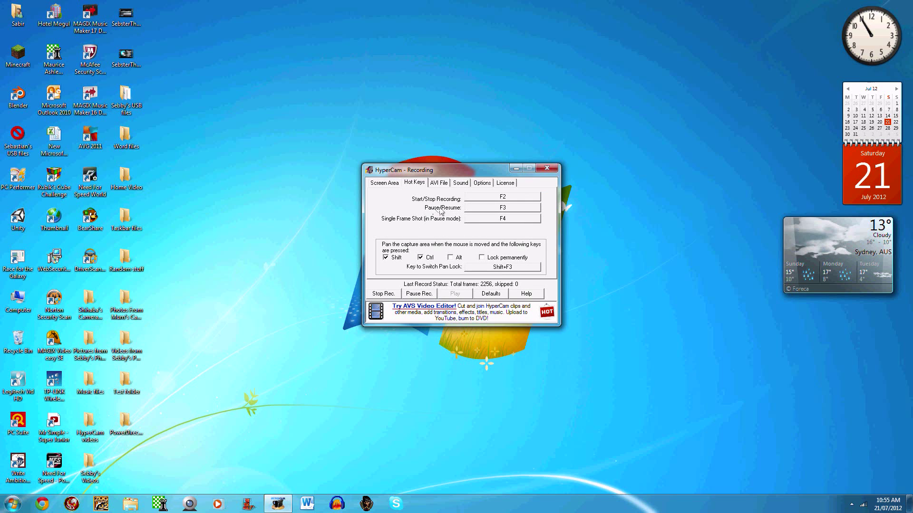